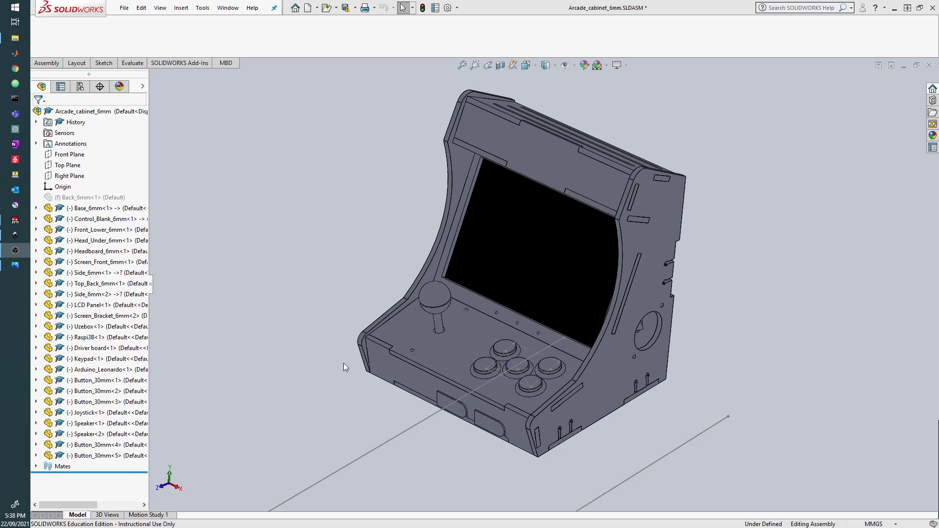
# Open the Side_6mm<2> side panel from the assembly as a separate part
pyautogui.click(615, 362)
pyautogui.rightClick(617, 192)
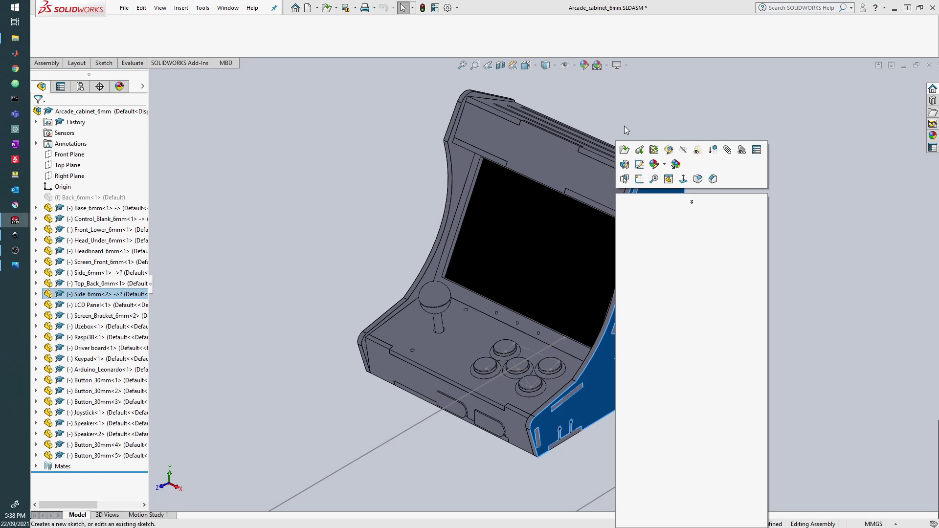
pyautogui.click(626, 150)
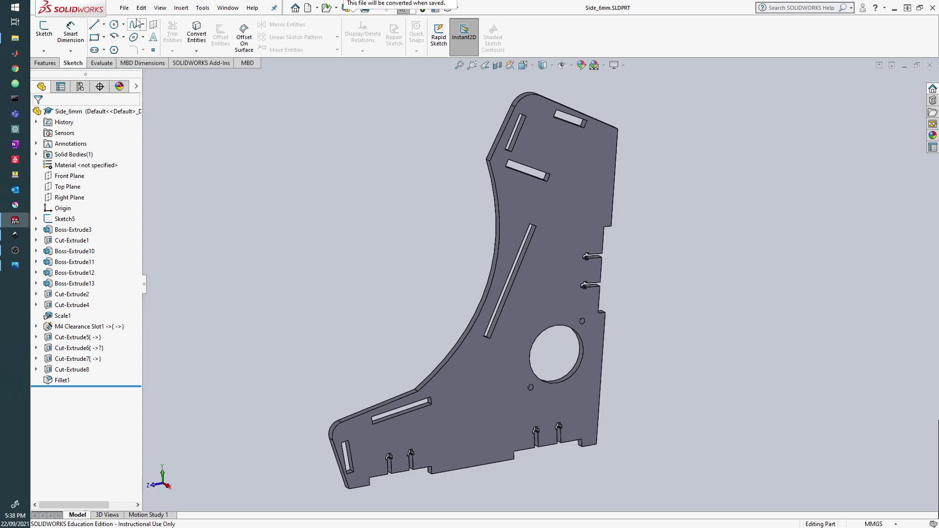
# Save a copy of the part as Dxf file type in the DXF folder
pyautogui.click(123, 8)
pyautogui.click(151, 128)
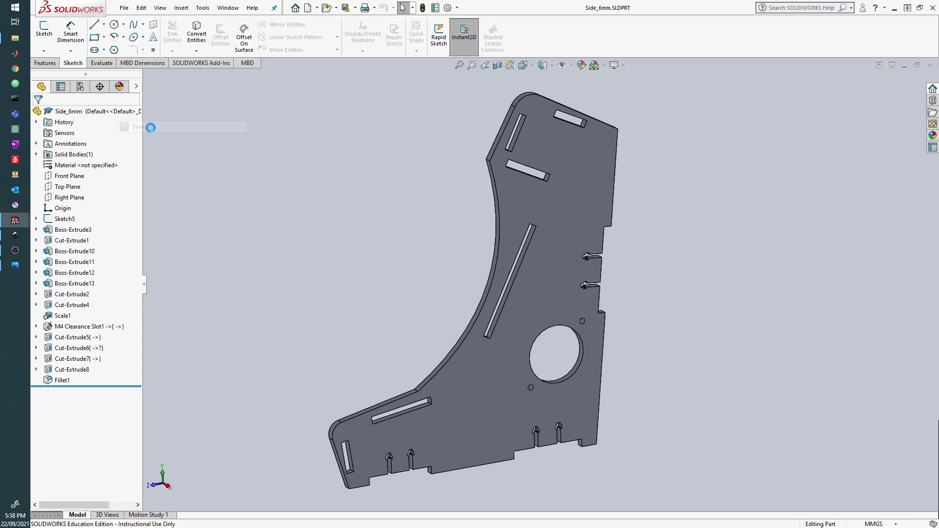
pyautogui.click(434, 296)
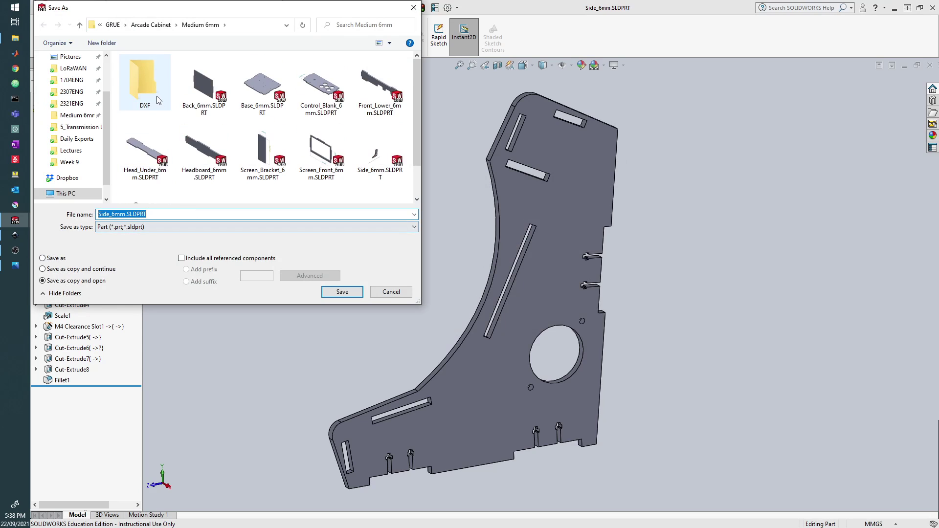
pyautogui.doubleClick(157, 97)
pyautogui.click(165, 226)
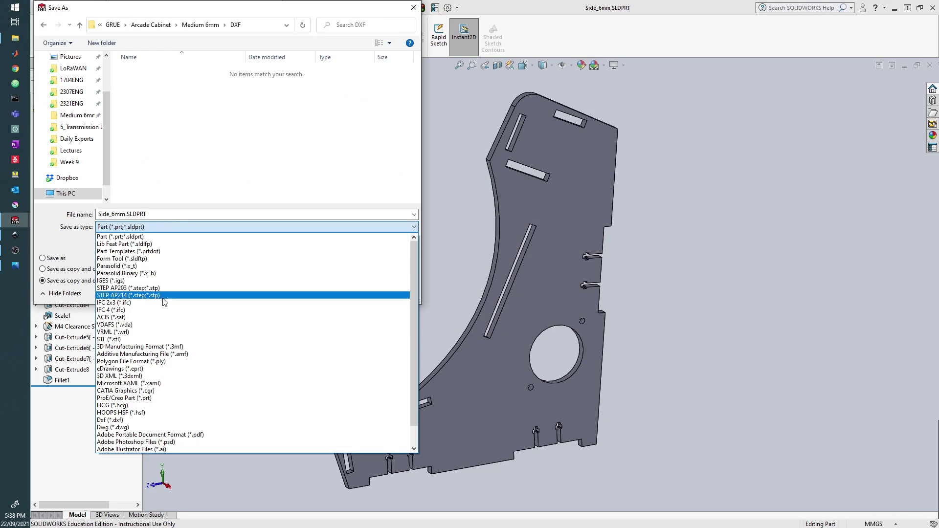
pyautogui.click(147, 420)
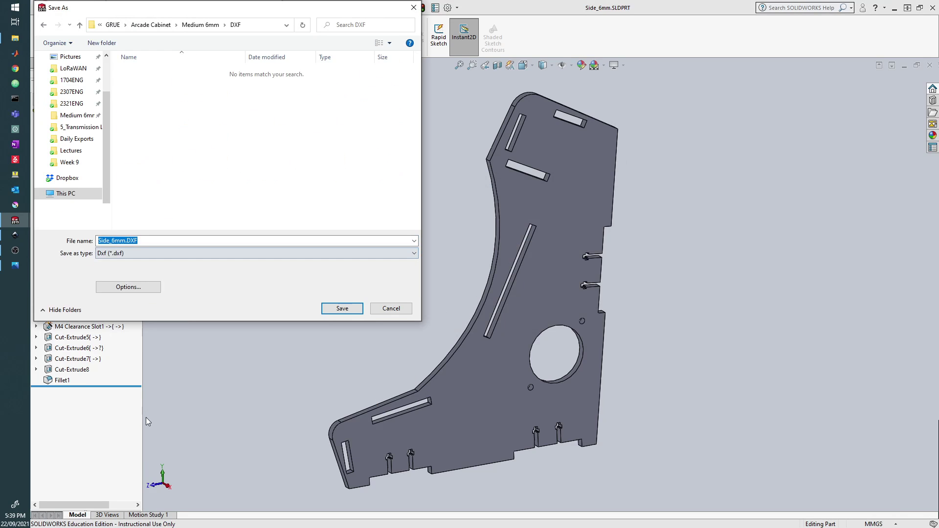
# Set the DXF export version to R14 in the export options
pyautogui.click(128, 287)
pyautogui.click(178, 64)
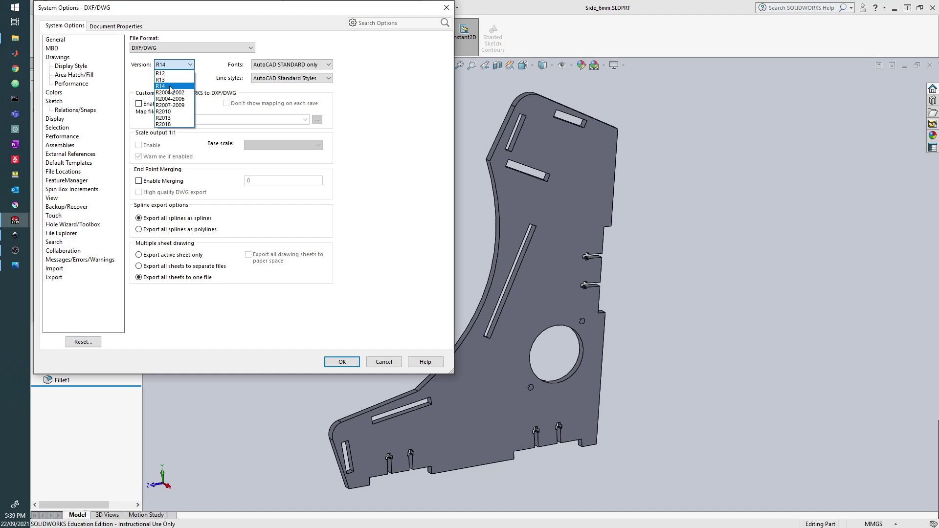
pyautogui.click(164, 87)
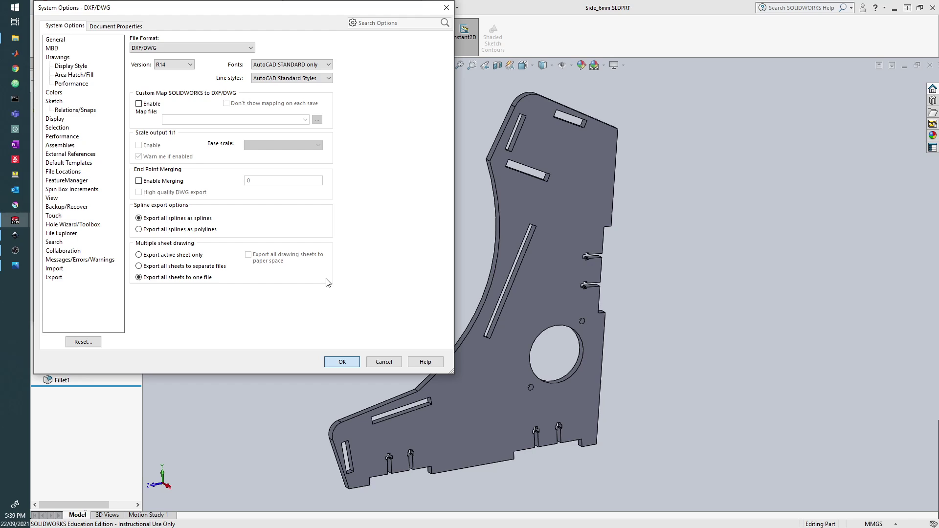
pyautogui.press('Return')
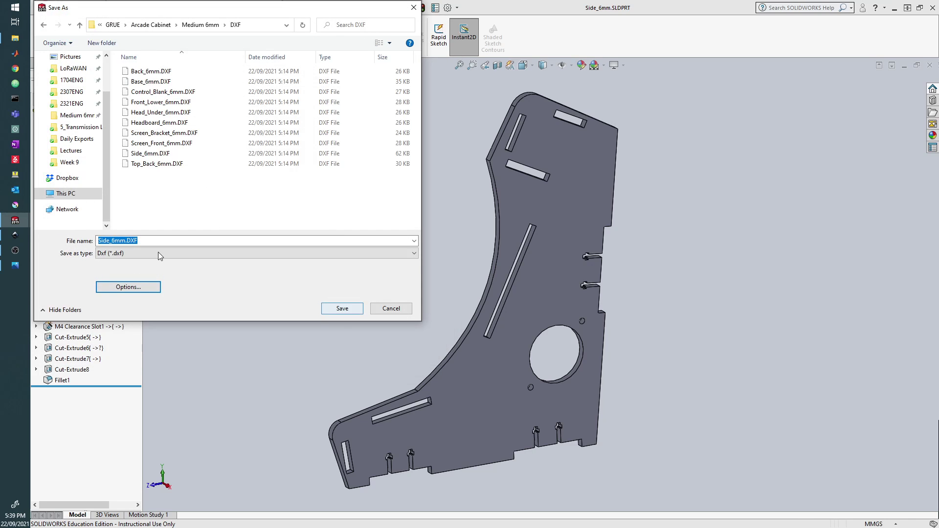
# Name the file Side_6mm_Test.DXF and save it
pyautogui.click(126, 242)
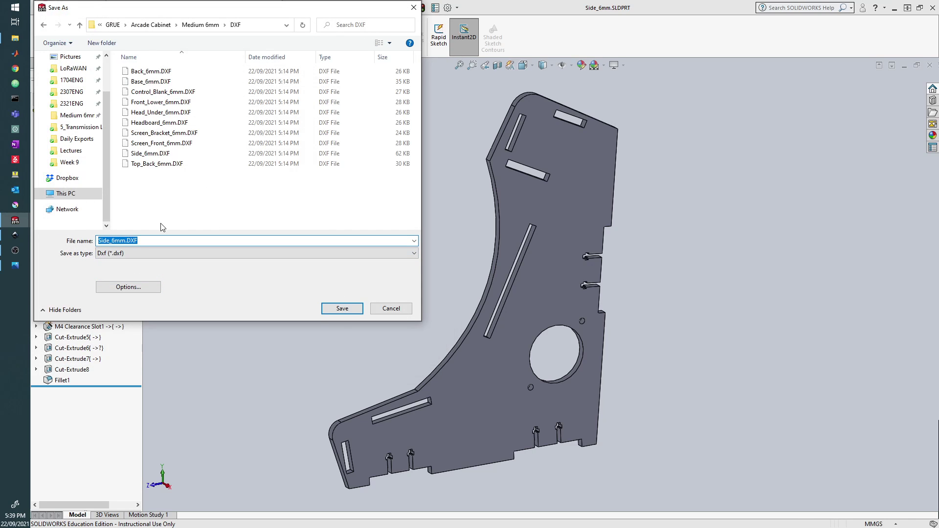
pyautogui.press('End')
pyautogui.write('_Test')
pyautogui.click(350, 308)
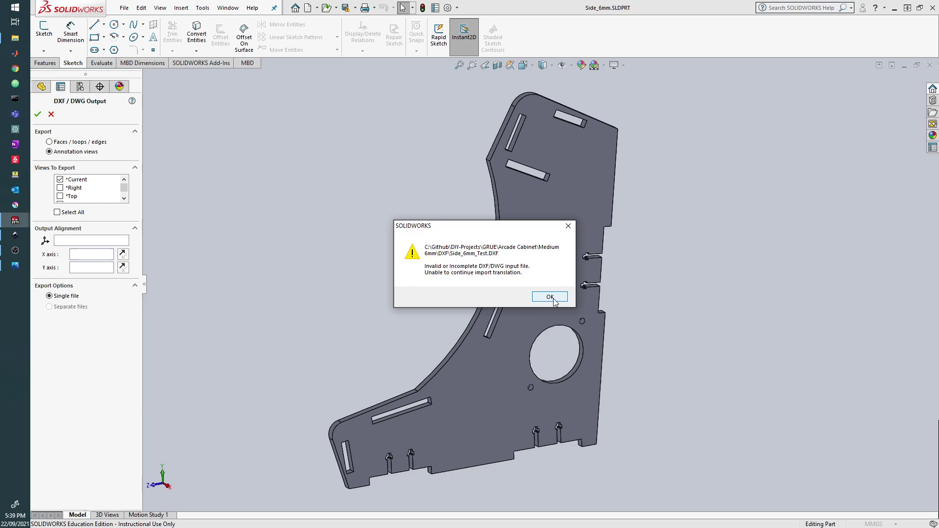
# Dismiss the input-file error and export the panel's face via Faces/loops/edges to the DXF
pyautogui.click(546, 295)
pyautogui.click(50, 142)
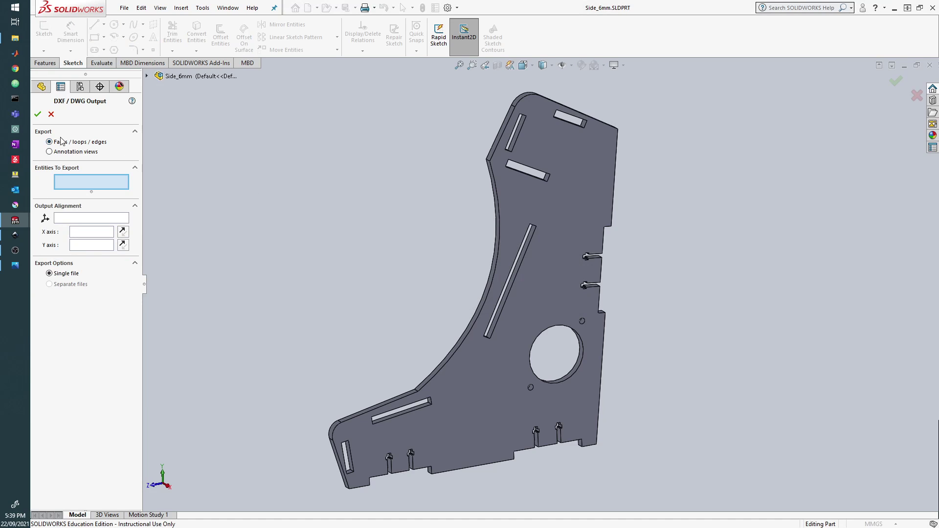
pyautogui.click(566, 226)
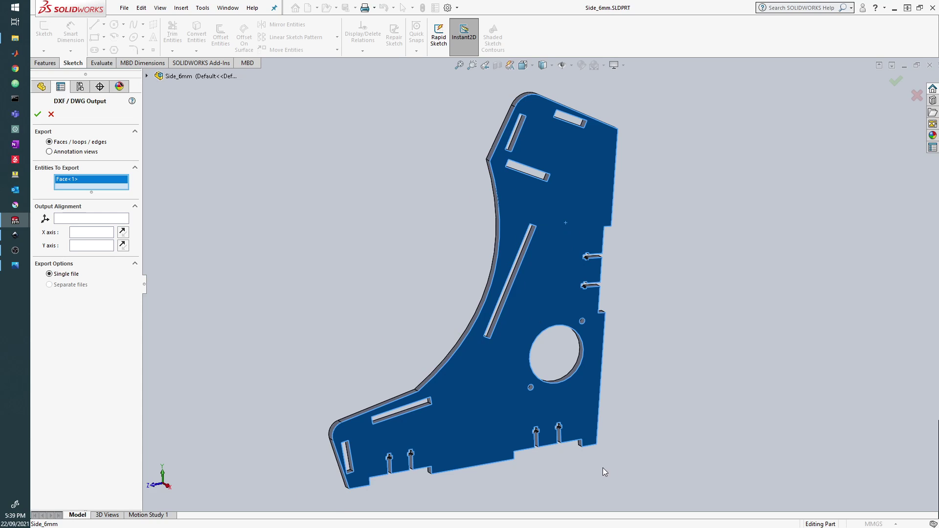
pyautogui.click(39, 115)
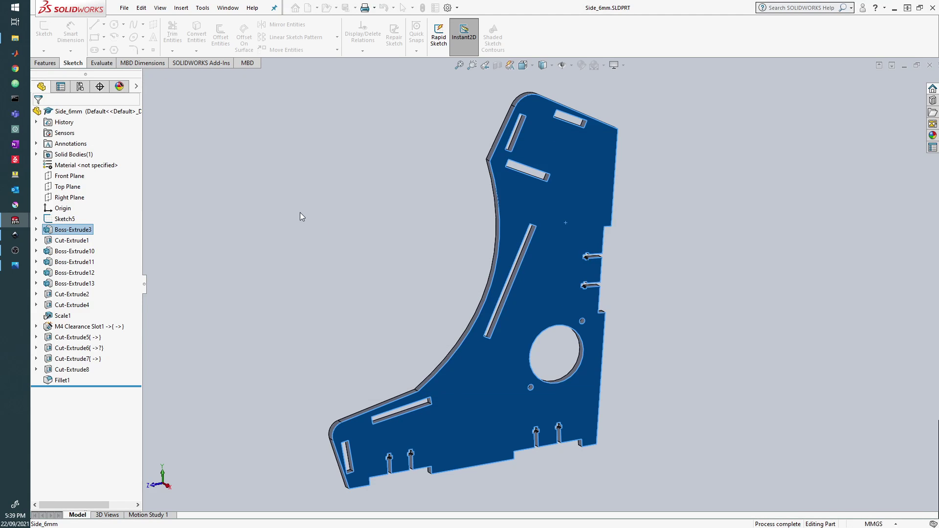
# In Inkscape, import the file Side_6mm_Test.DXF
pyautogui.click(15, 235)
pyautogui.click(38, 17)
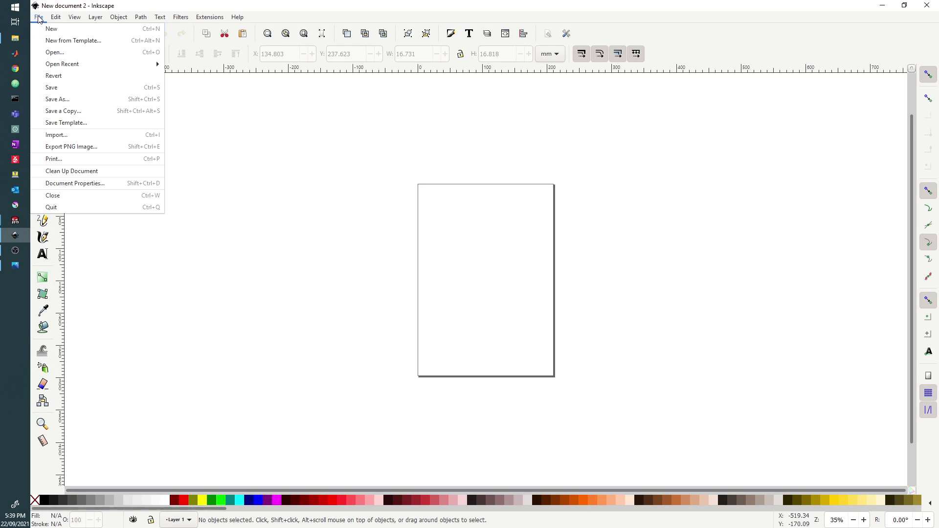
pyautogui.click(76, 135)
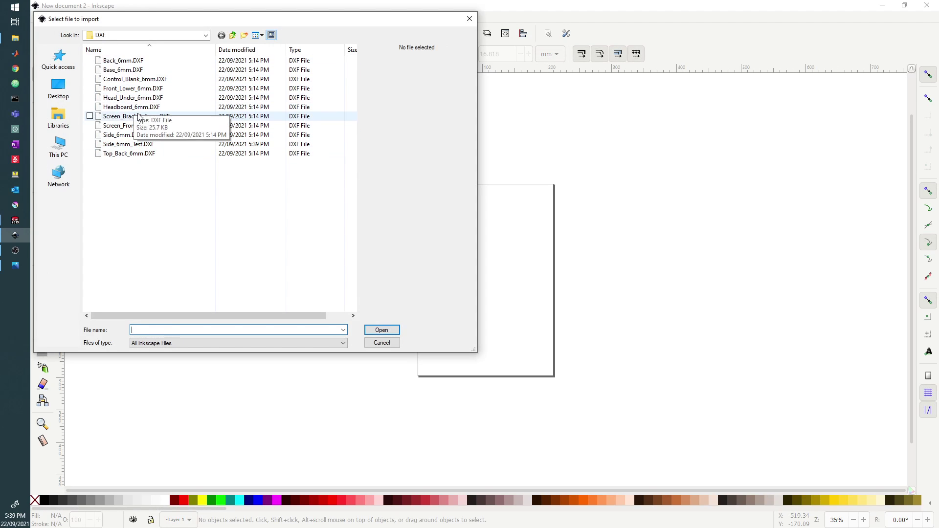
pyautogui.click(134, 146)
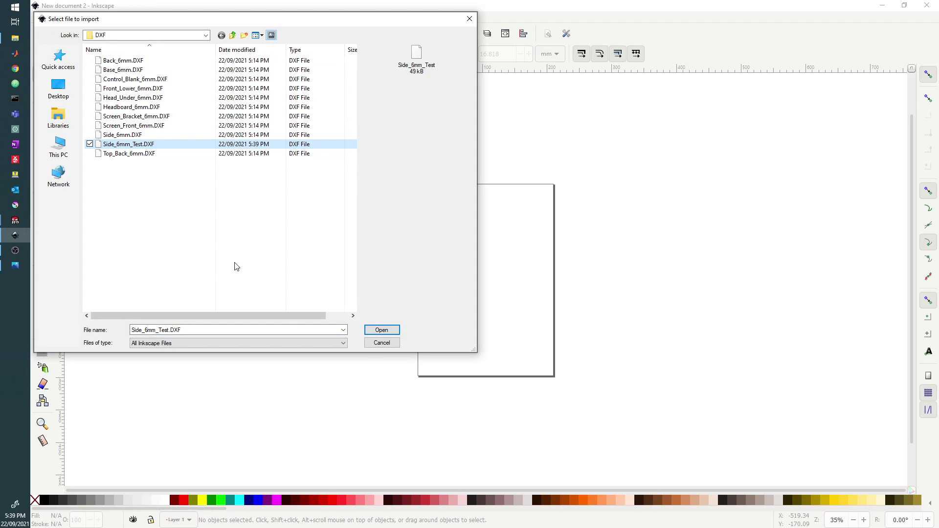
pyautogui.click(381, 331)
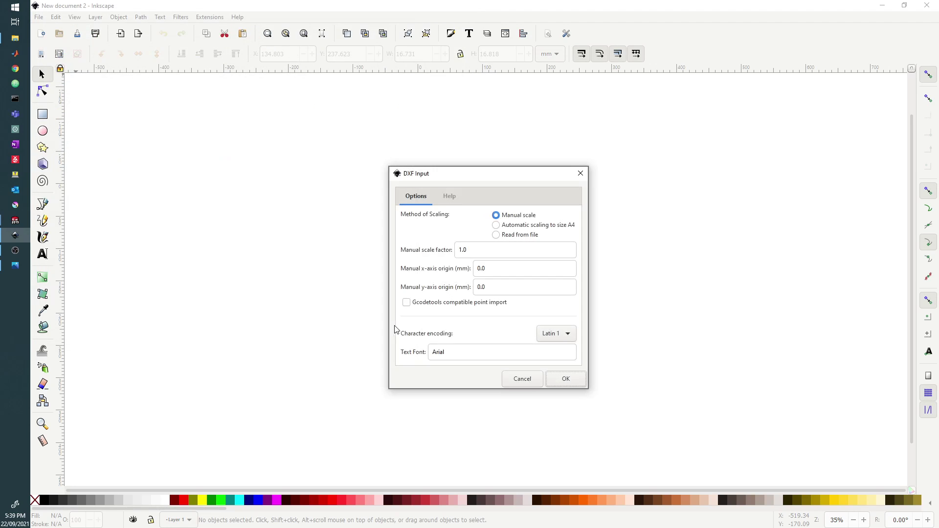
# Accept the 1.0 scale and editable-object import, then drag the drawing onto the page
pyautogui.click(565, 380)
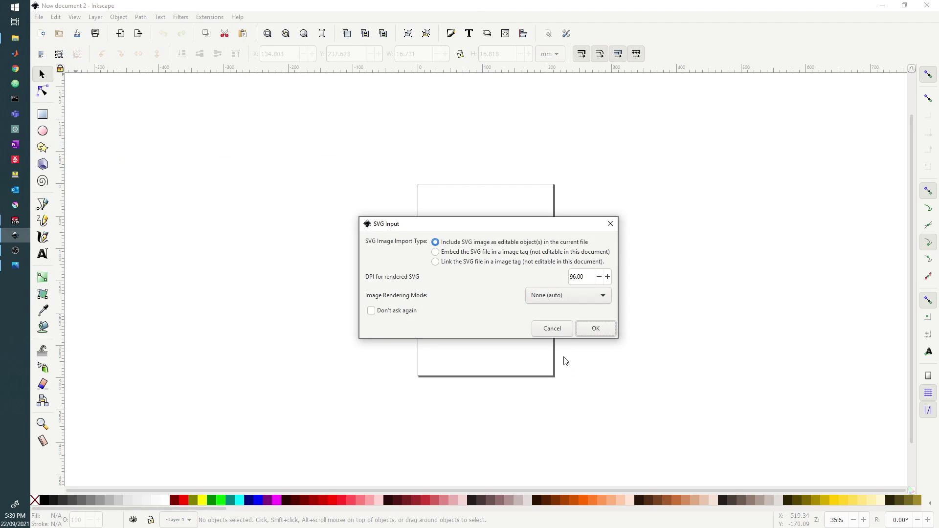
pyautogui.click(595, 328)
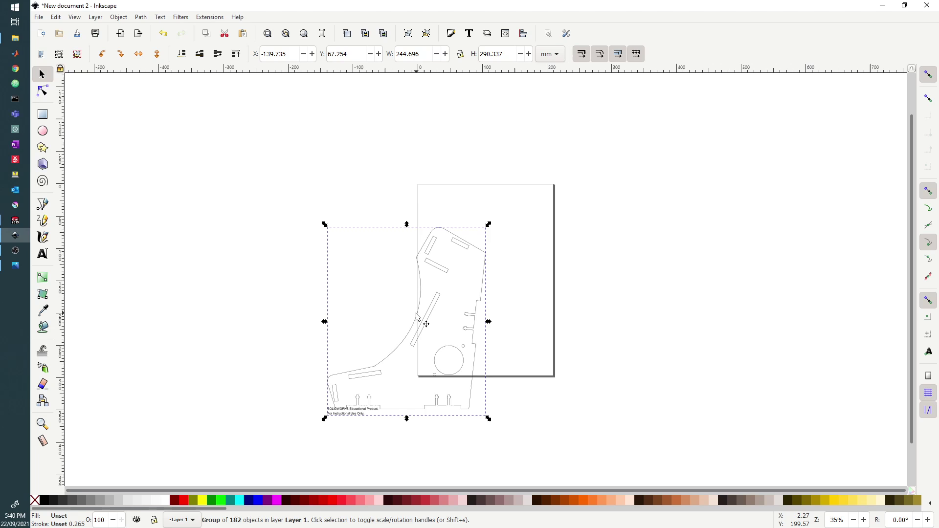
pyautogui.moveTo(428, 313)
pyautogui.mouseDown()
pyautogui.moveTo(502, 263)
pyautogui.moveTo(604, 249)
pyautogui.moveTo(512, 266)
pyautogui.moveTo(529, 254)
pyautogui.moveTo(520, 277)
pyautogui.moveTo(520, 268)
pyautogui.mouseUp()
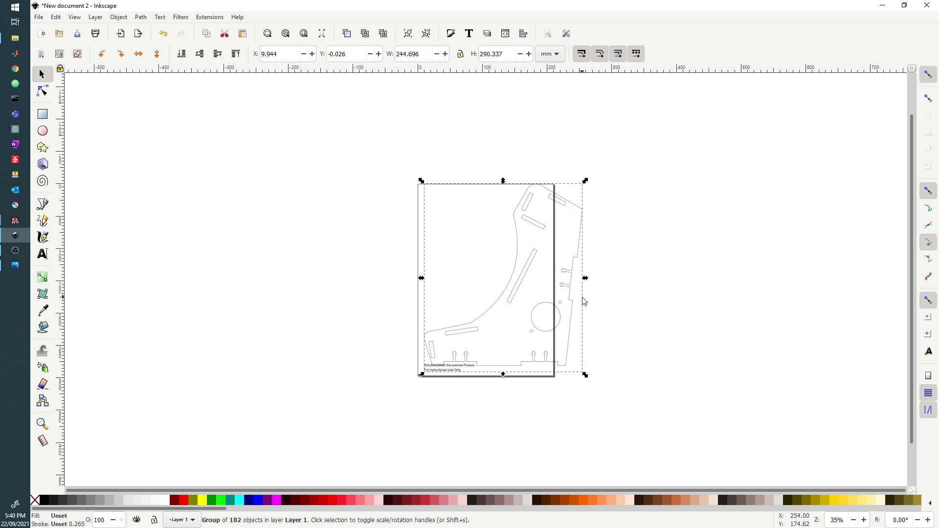
# Set the page width to 800 mm and height to 500 mm in Document Properties
pyautogui.hotkey('ctrl', 'shift', 'd')
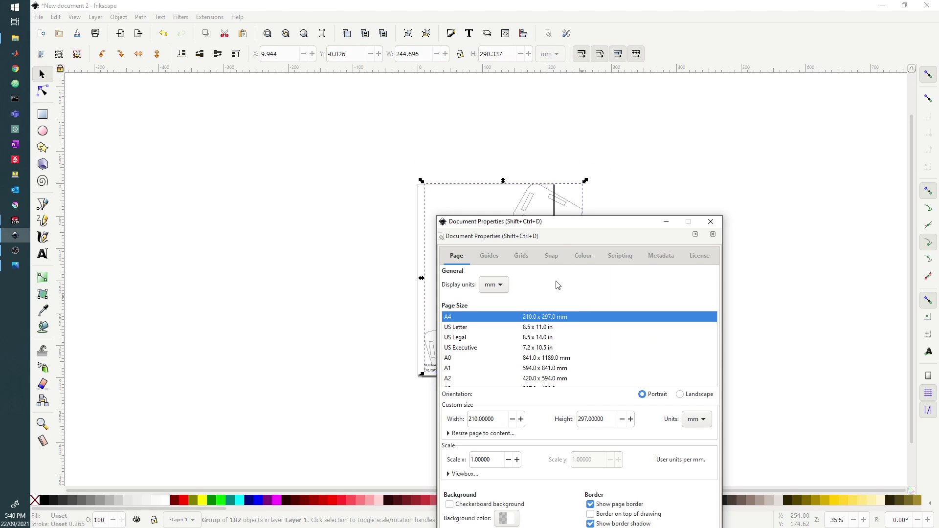
pyautogui.moveTo(562, 223); pyautogui.dragTo(631, 88)
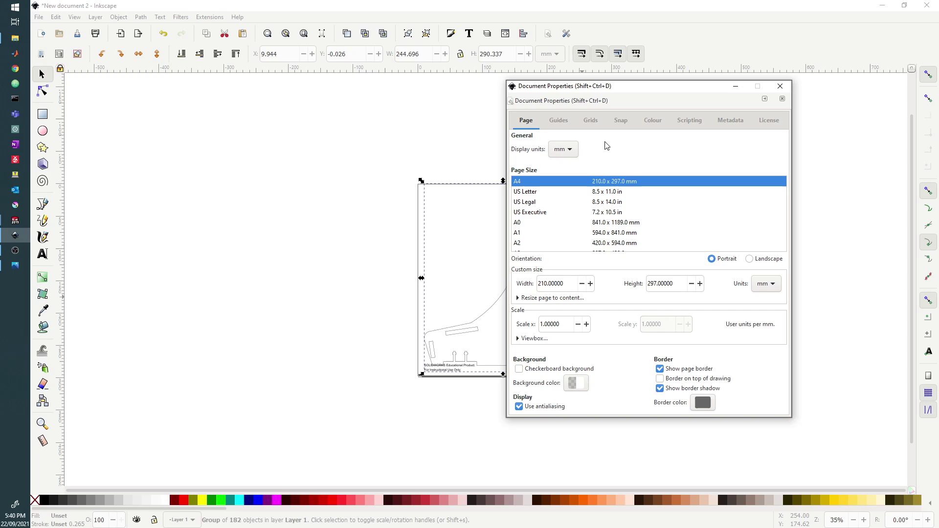
pyautogui.click(569, 284)
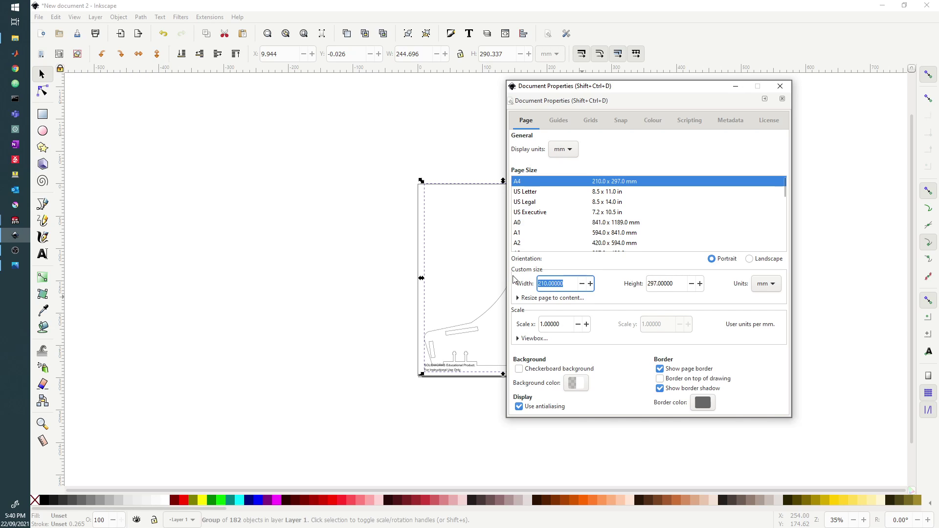
pyautogui.write('800')
pyautogui.press('Tab')
pyautogui.write('50')
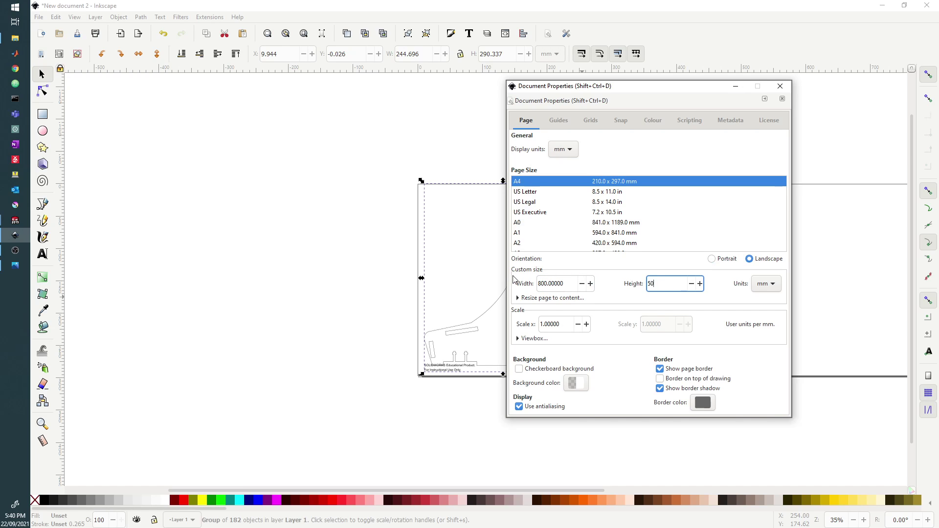
pyautogui.press('Tab')
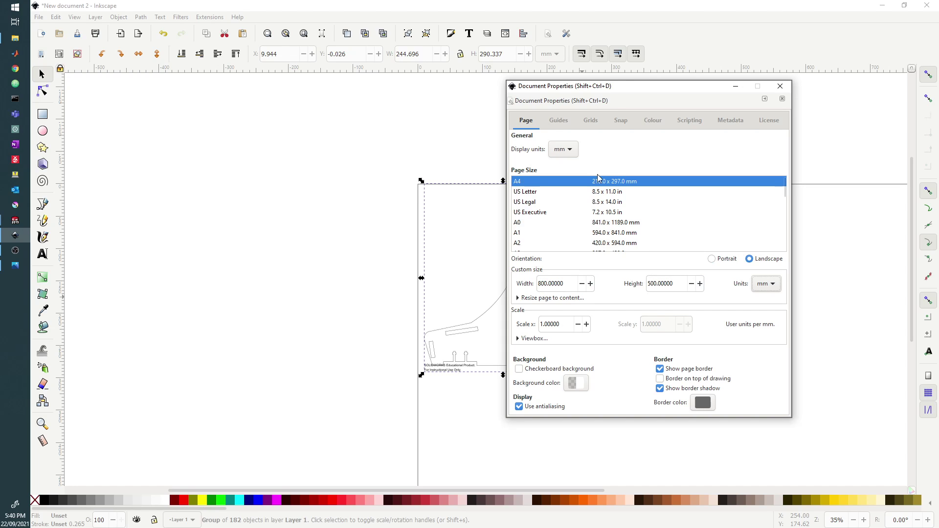
pyautogui.moveTo(636, 86); pyautogui.dragTo(630, 100)
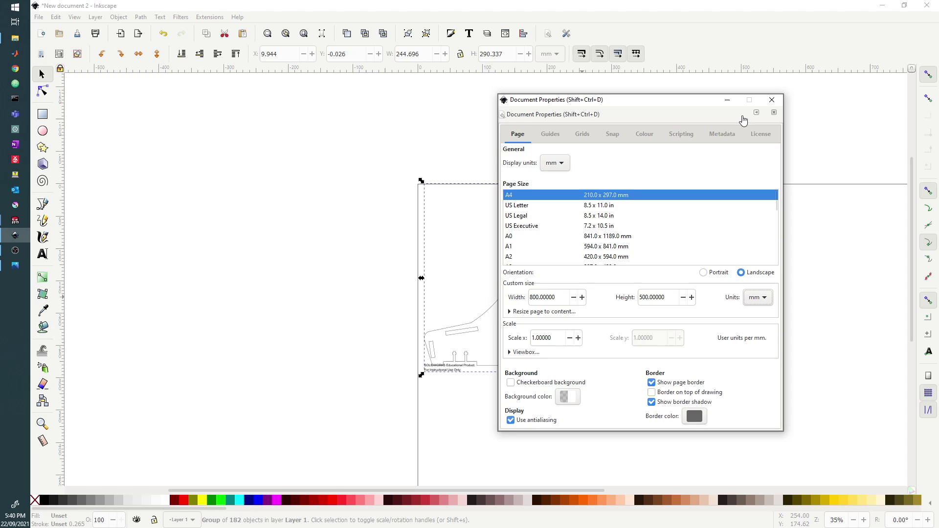
pyautogui.click(772, 101)
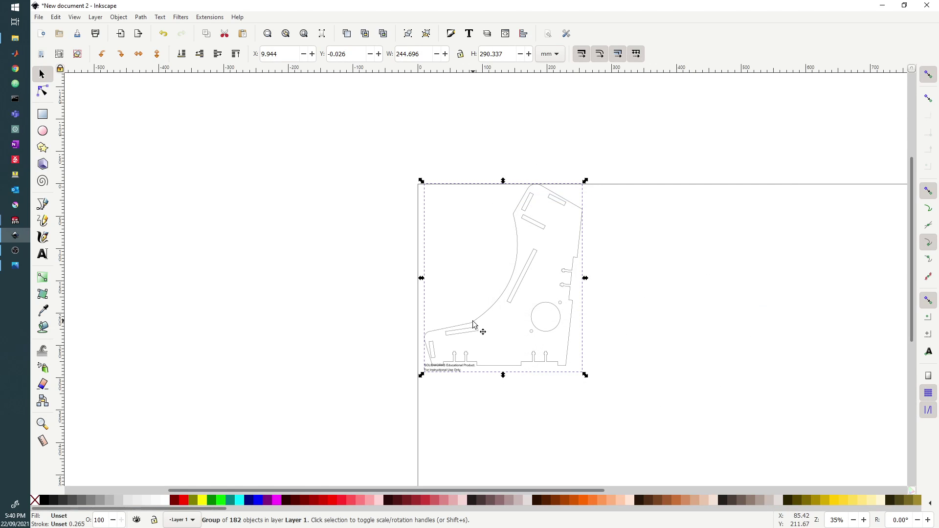
# Move the panel drawing onto the enlarged page
pyautogui.moveTo(475, 327)
pyautogui.mouseDown()
pyautogui.moveTo(498, 330)
pyautogui.moveTo(481, 341)
pyautogui.mouseUp()
pyautogui.scroll(-3, 279, 332)
pyautogui.scroll(1, 262, 319)
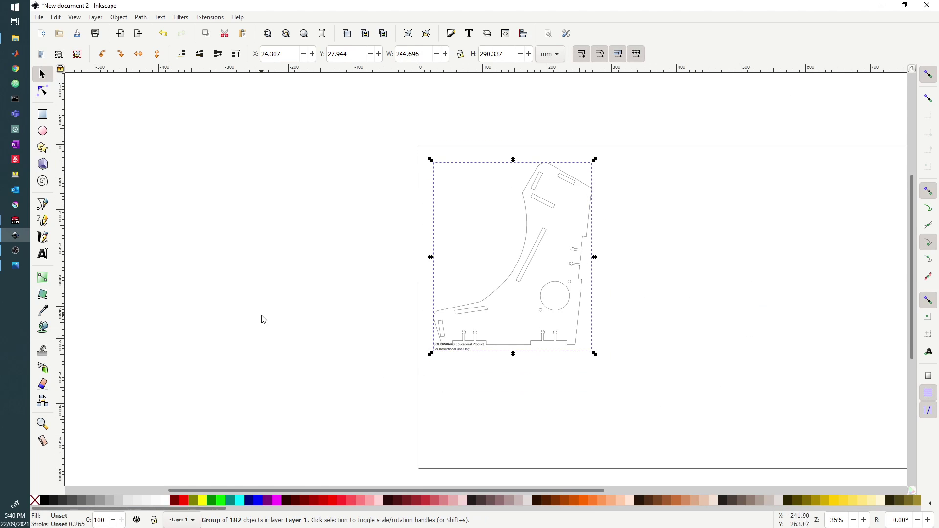
pyautogui.keyDown('shift'); pyautogui.hscroll(4, 302, 339); pyautogui.keyUp('shift')
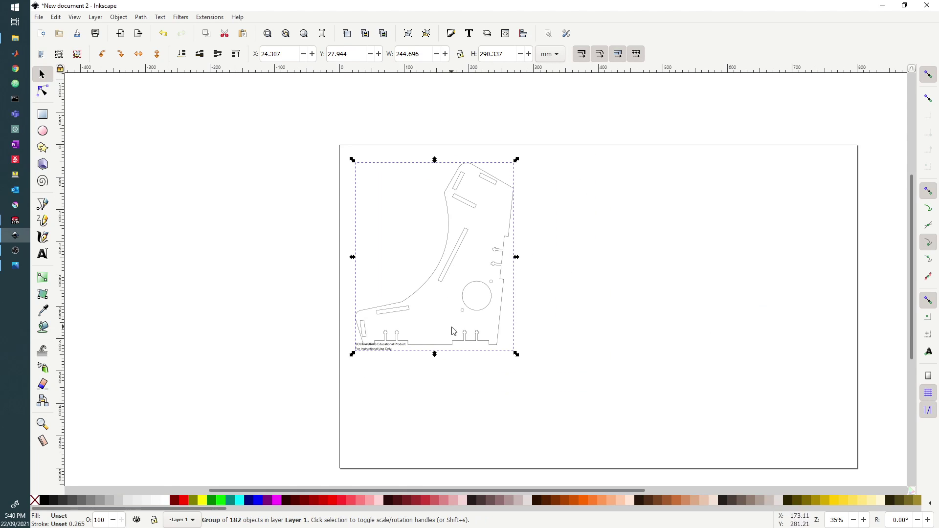
pyautogui.keyDown('ctrl'); pyautogui.scroll(4, 412, 352); pyautogui.keyUp('ctrl')
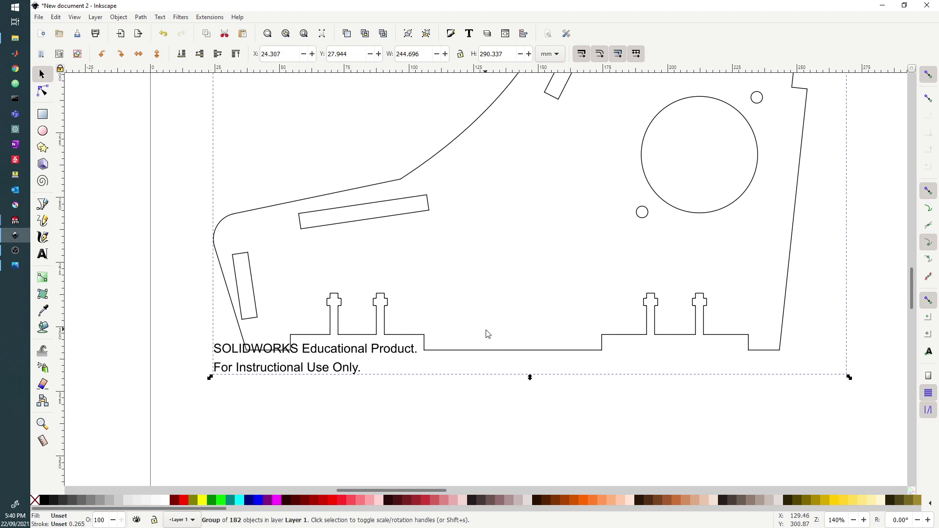
# Ungroup the imported panel drawing into separate objects
pyautogui.click(511, 423)
pyautogui.click(494, 351)
pyautogui.hotkey('ctrl', 'shift', 'g')
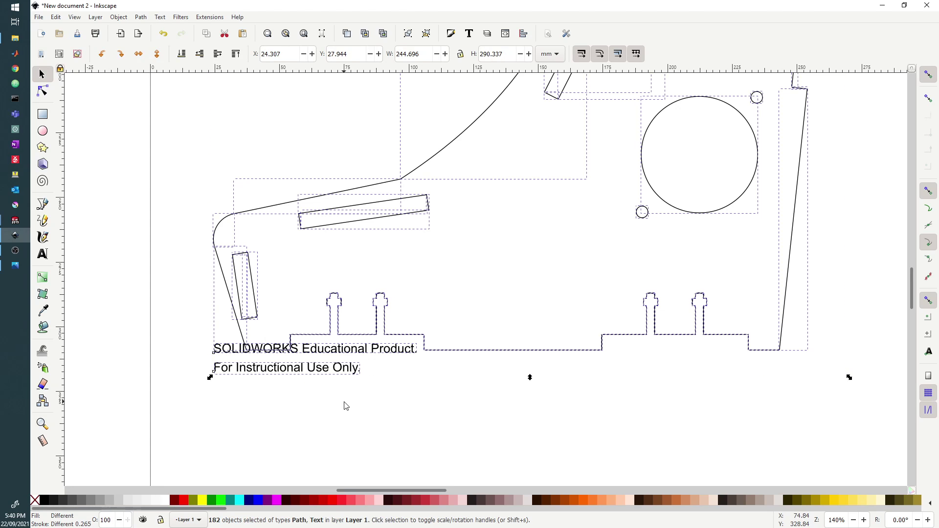
# Delete the two lines of SOLIDWORKS educational notice text
pyautogui.click(368, 417)
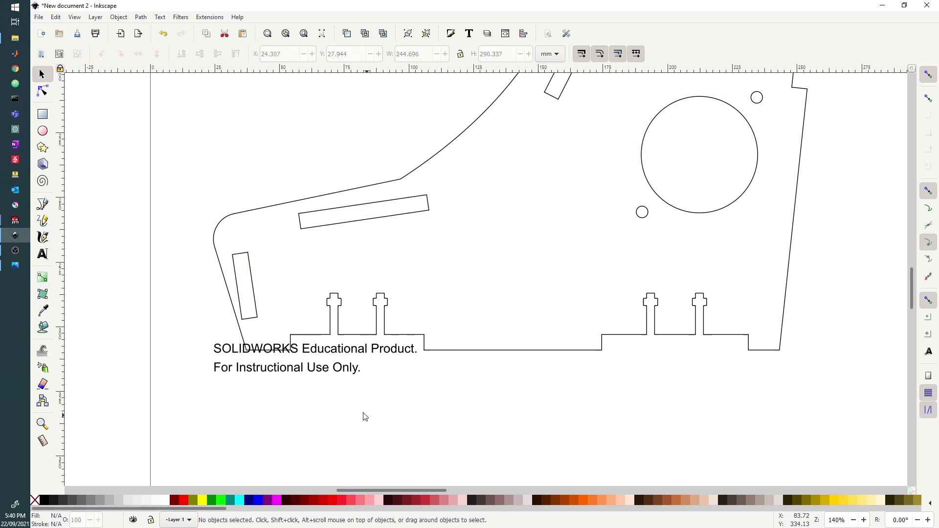
pyautogui.click(351, 369)
pyautogui.press('Delete')
pyautogui.click(358, 350)
pyautogui.press('Delete')
# Select all 180 remaining outlines and group them together
pyautogui.scroll(5, 394, 334)
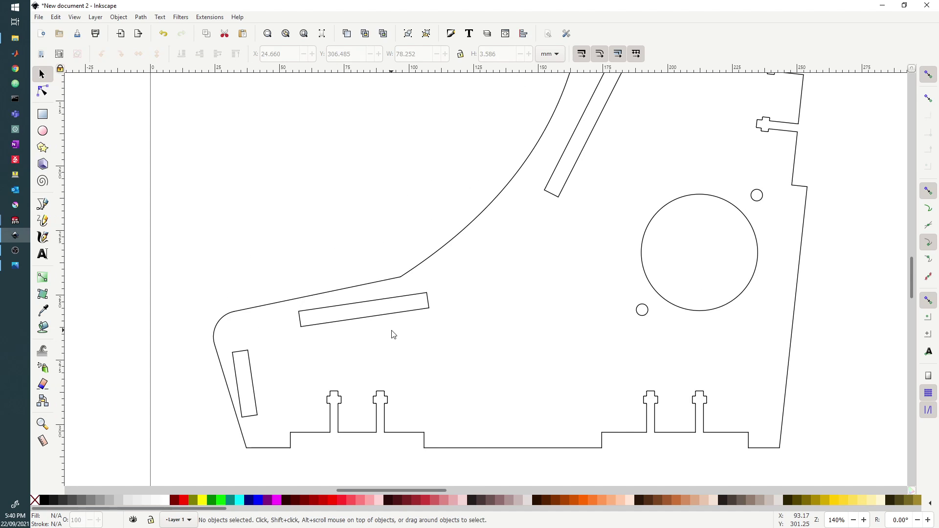
pyautogui.hotkey('ctrl', 'a')
pyautogui.keyDown('ctrl'); pyautogui.scroll(-4, 367, 313); pyautogui.keyUp('ctrl')
pyautogui.keyDown('ctrl'); pyautogui.scroll(1, 376, 301); pyautogui.keyUp('ctrl')
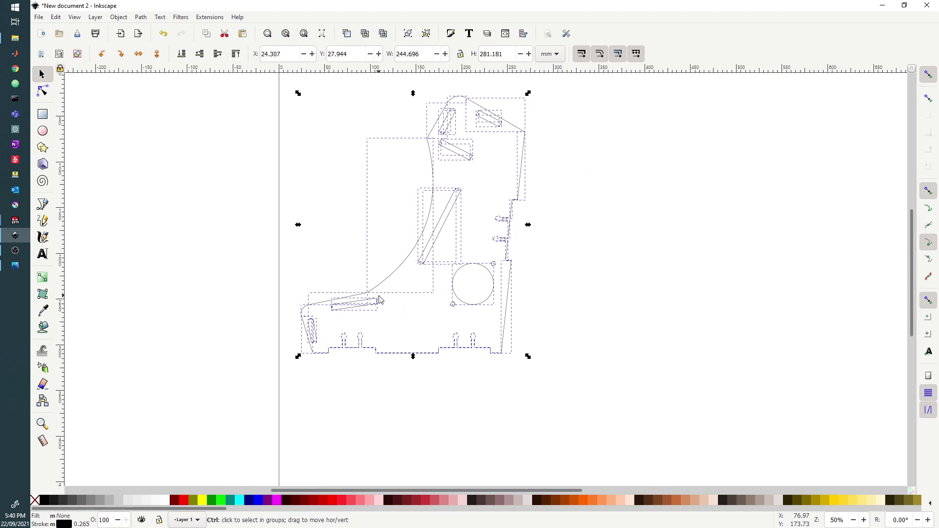
pyautogui.moveTo(592, 407)
pyautogui.mouseDown()
pyautogui.moveTo(473, 213)
pyautogui.moveTo(262, 74)
pyautogui.moveTo(287, 92)
pyautogui.mouseUp()
pyautogui.hotkey('ctrl', 'g')
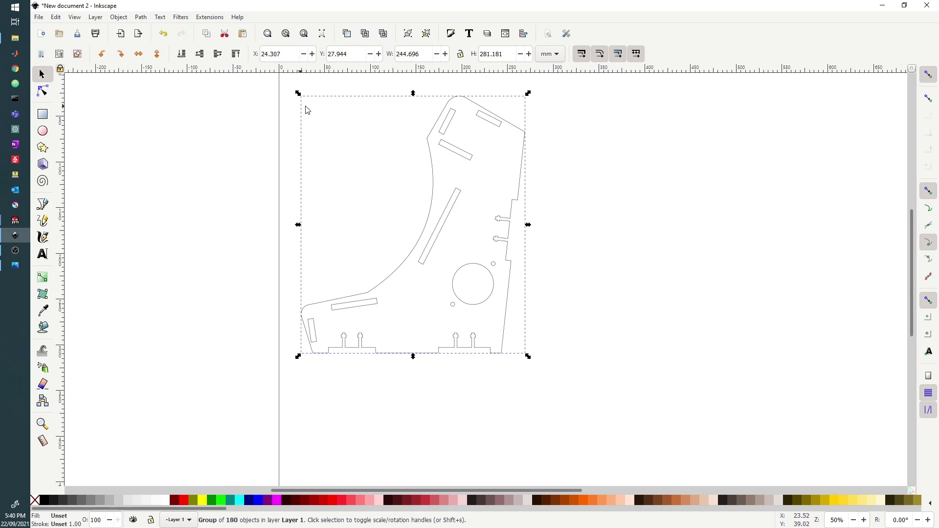
pyautogui.scroll(1, 342, 177)
# Rotate the panel 180° into the page's top-left corner and set its outline stroke to red
pyautogui.moveTo(421, 265); pyautogui.dragTo(405, 241)
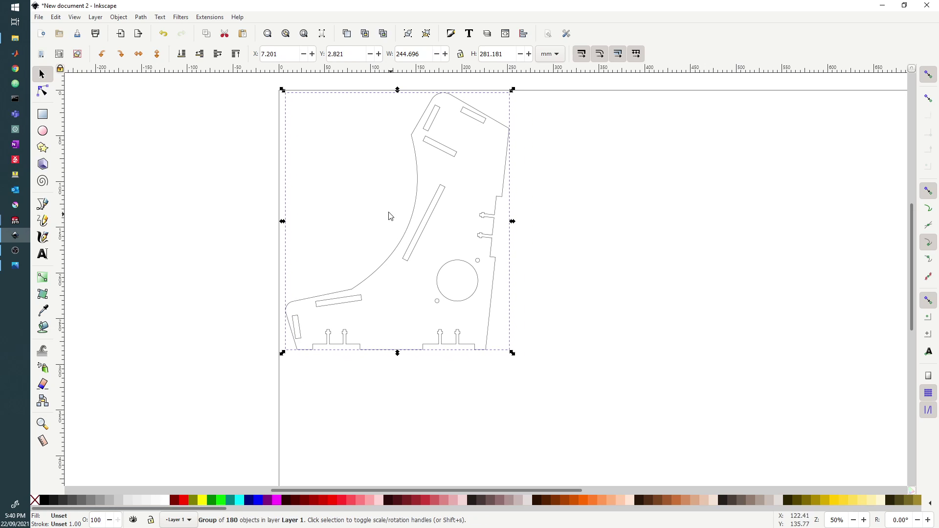
pyautogui.click(102, 54)
pyautogui.click(102, 53)
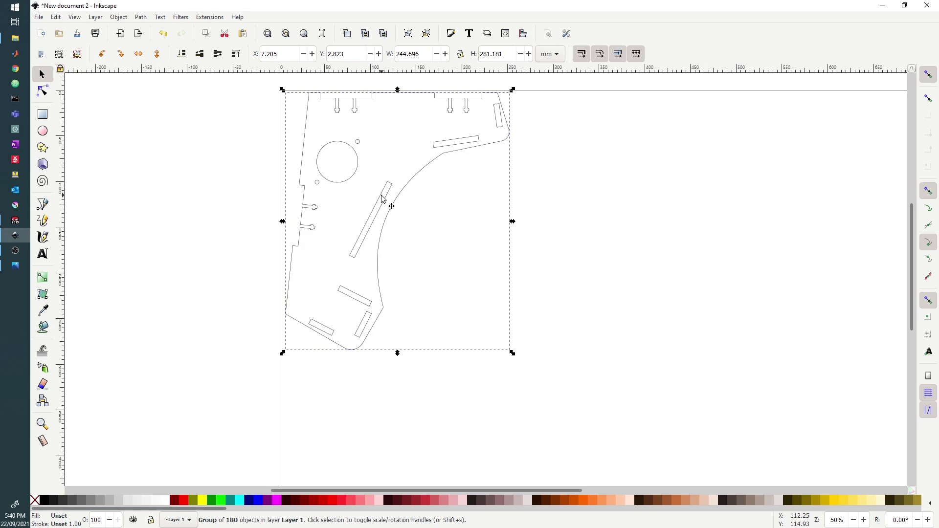
pyautogui.moveTo(398, 199); pyautogui.dragTo(395, 196)
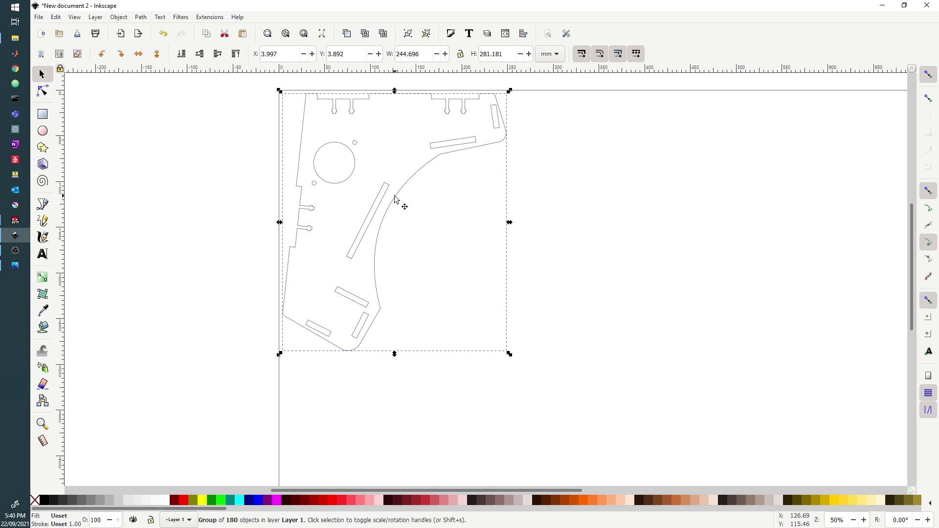
pyautogui.keyDown('shift'); pyautogui.click(185, 501); pyautogui.keyUp('shift')
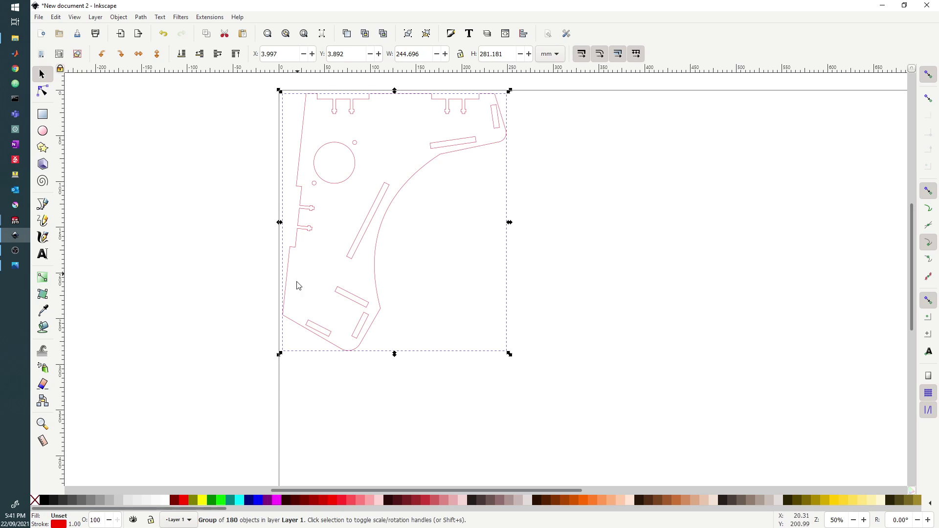
pyautogui.click(380, 402)
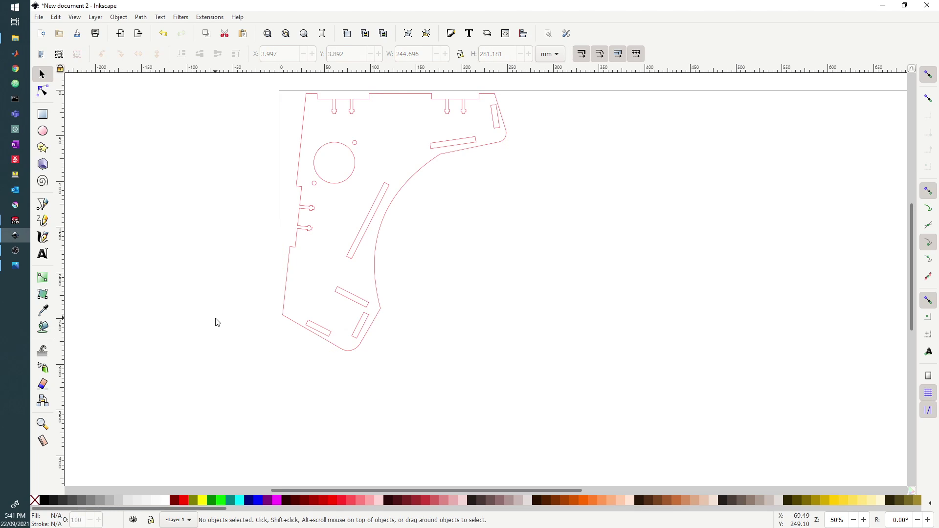
# Switch to Photos to view the Trotec Palette Colors.png chart of hex colour codes
pyautogui.click(15, 265)
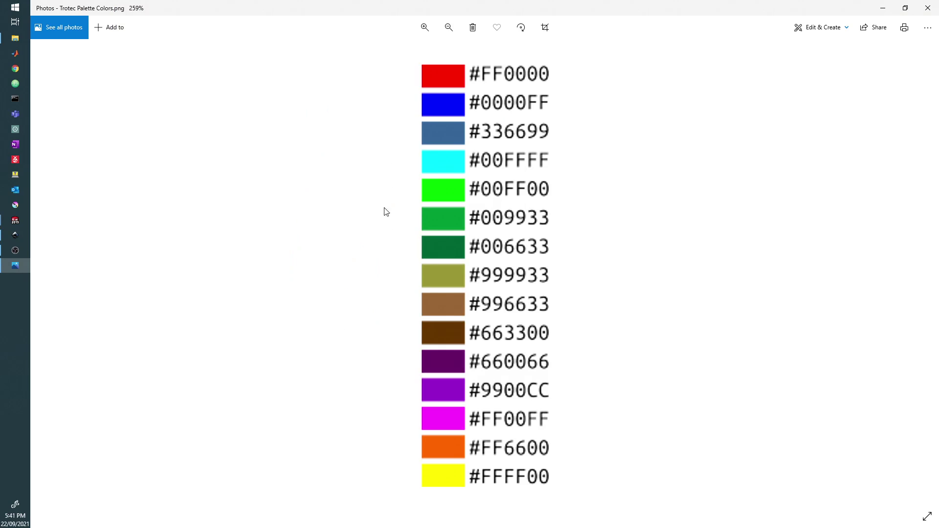